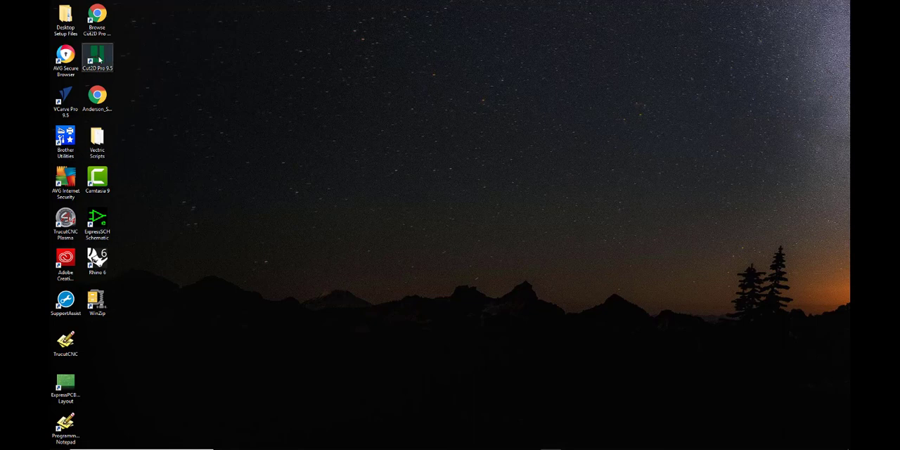
Move the Cut2D Pro 9.5 shortcut to an open area of the desktop, launch the program and maximize its window.
{"action": "left_click_drag", "start_coordinate": [99, 61], "coordinate": [266, 76]}
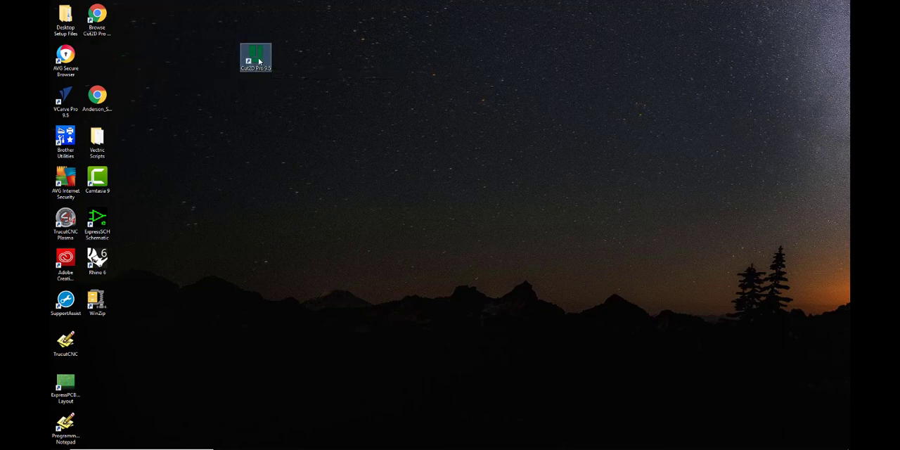
{"action": "double_click", "coordinate": [257, 59]}
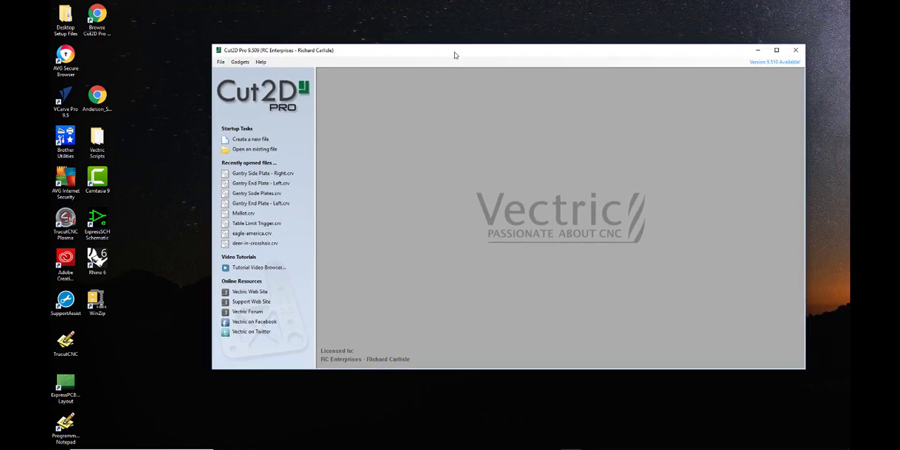
{"action": "left_click", "coordinate": [780, 51]}
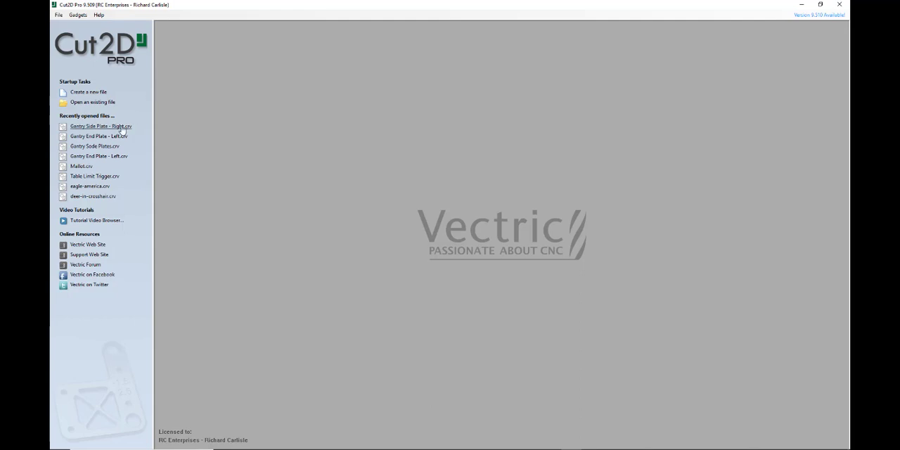
Create a new single-sided job 96 inches wide, 48 inches high and 1 inch thick, with the XY datum at the lower-left corner.
{"action": "left_click", "coordinate": [96, 96]}
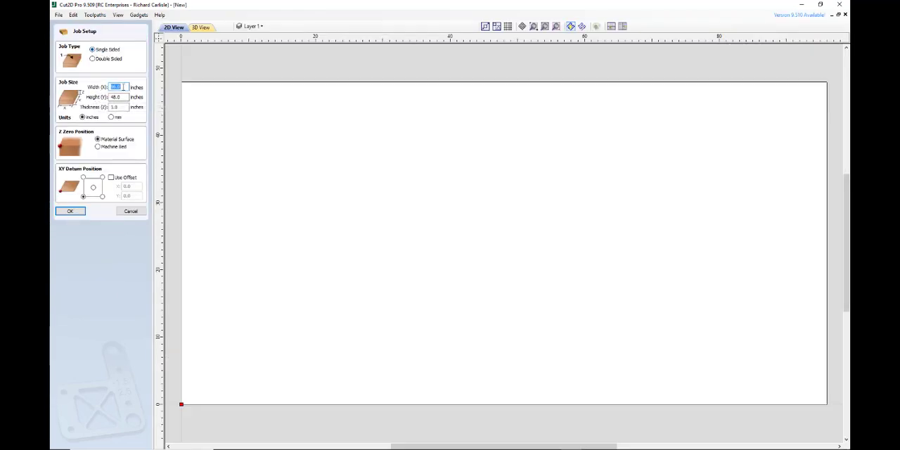
{"action": "type", "text": "96"}
{"action": "key", "text": "Tab"}
{"action": "key", "text": "Tab"}
{"action": "left_click", "coordinate": [119, 107]}
{"action": "left_click", "coordinate": [93, 188]}
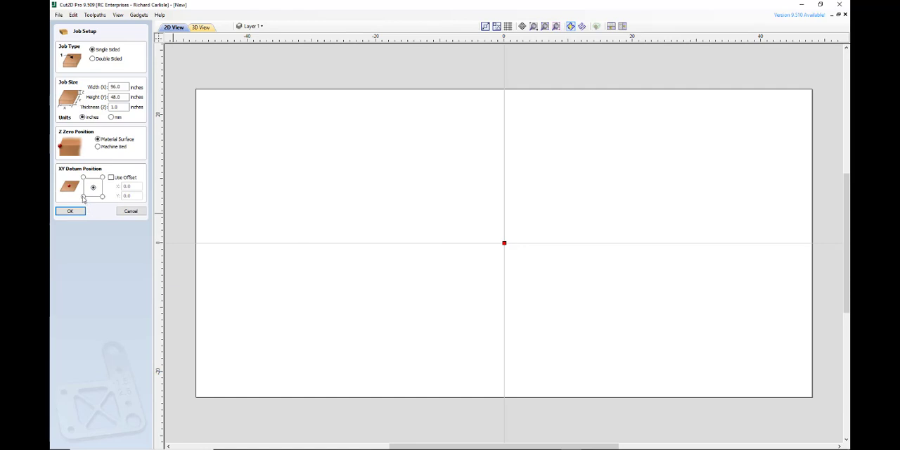
{"action": "left_click", "coordinate": [83, 197]}
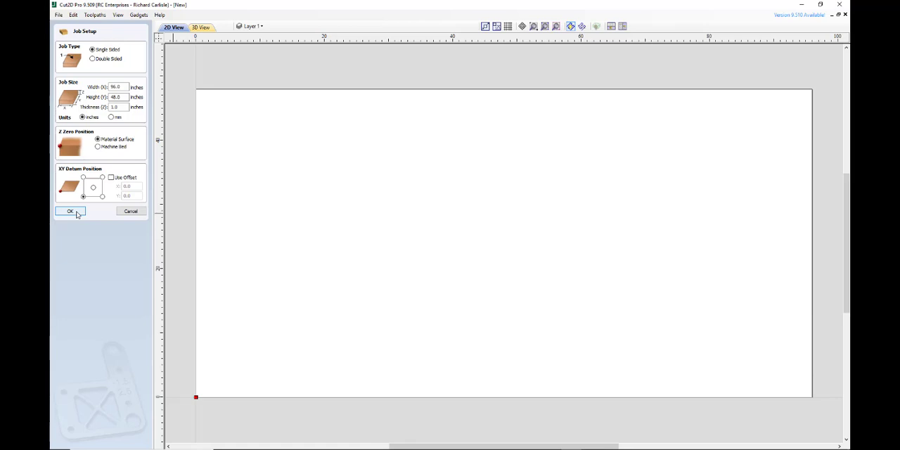
{"action": "left_click", "coordinate": [71, 212]}
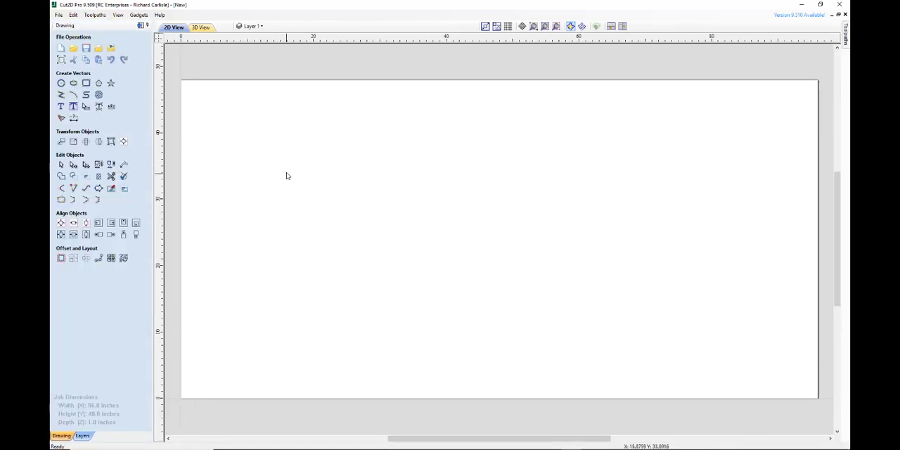
Install the TrucutCNC.pp post-processor from the USB drive's Vectric folder, overwriting the existing copy and making it the default.
{"action": "left_click", "coordinate": [100, 16]}
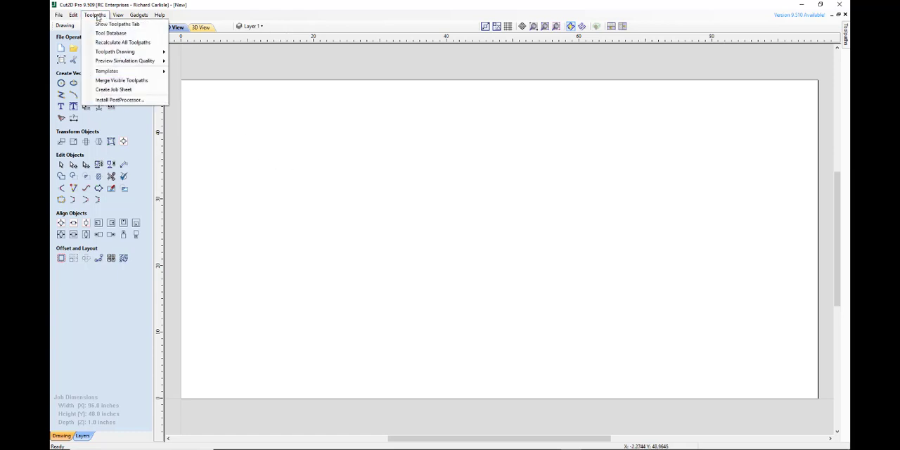
{"action": "left_click", "coordinate": [111, 100]}
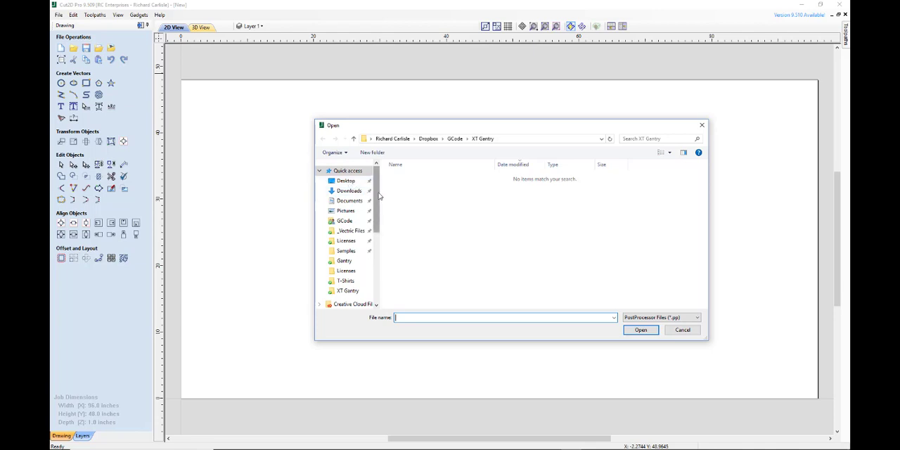
{"action": "left_click_drag", "start_coordinate": [378, 197], "coordinate": [382, 272]}
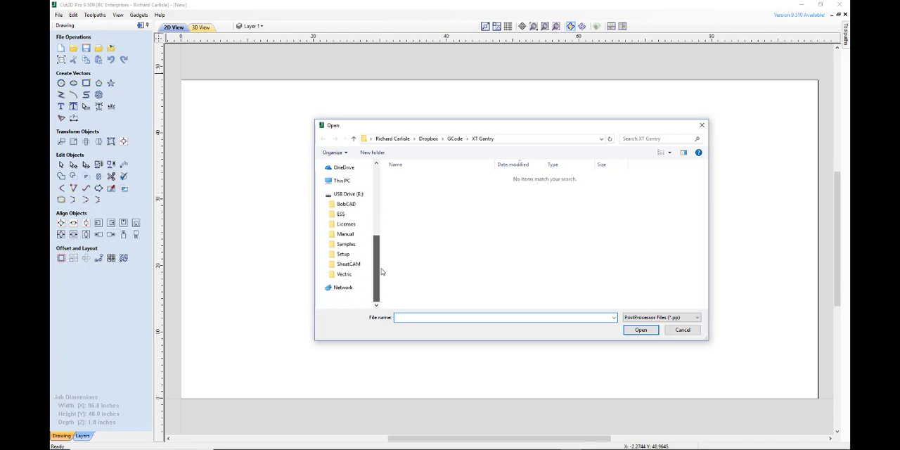
{"action": "left_click", "coordinate": [344, 274]}
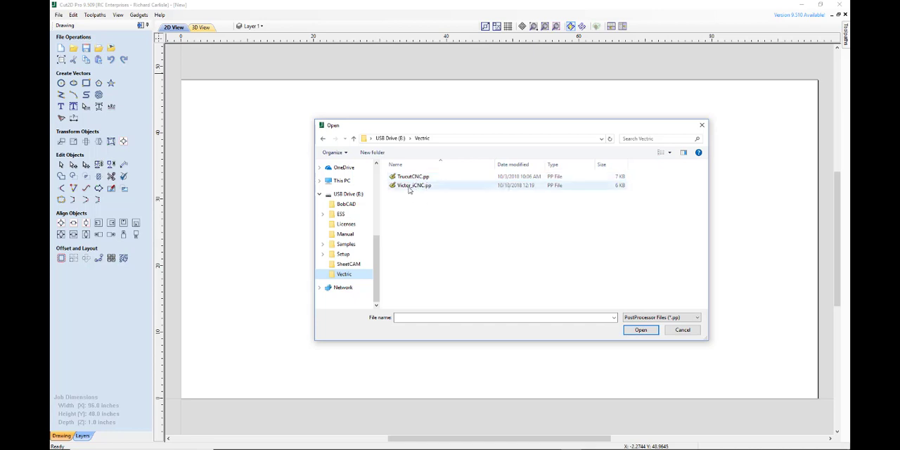
{"action": "left_click", "coordinate": [410, 188]}
{"action": "left_click", "coordinate": [419, 177]}
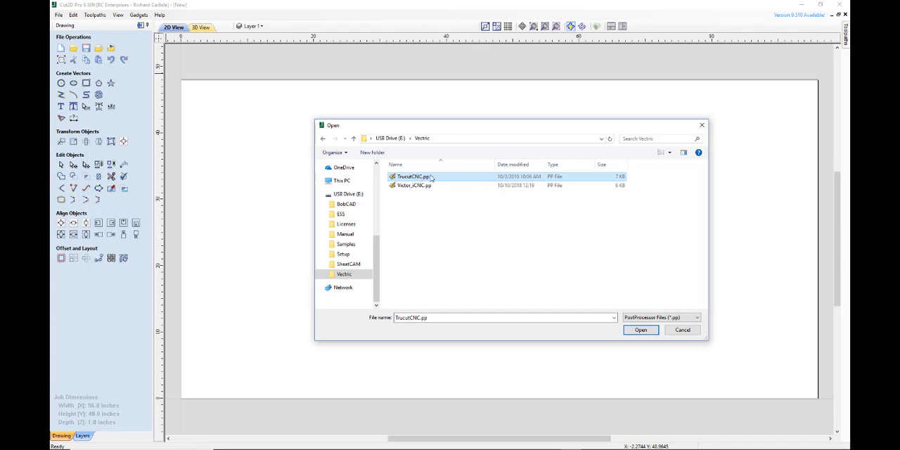
{"action": "left_click", "coordinate": [435, 177]}
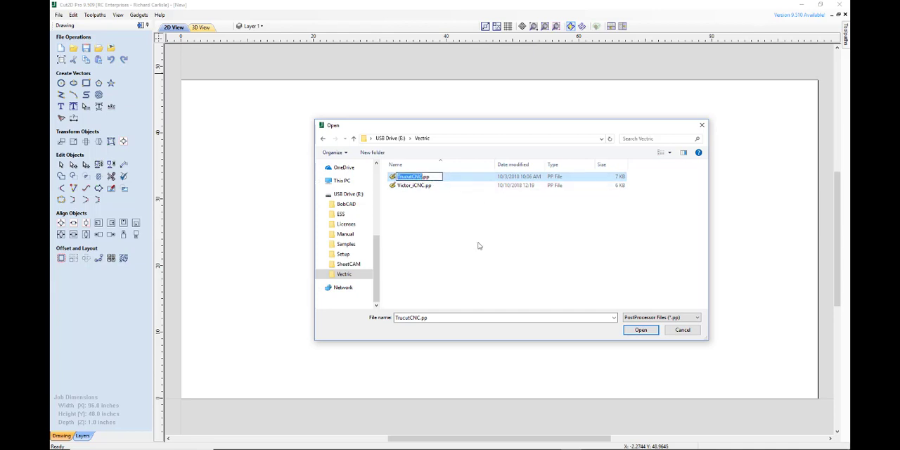
{"action": "left_click", "coordinate": [636, 335]}
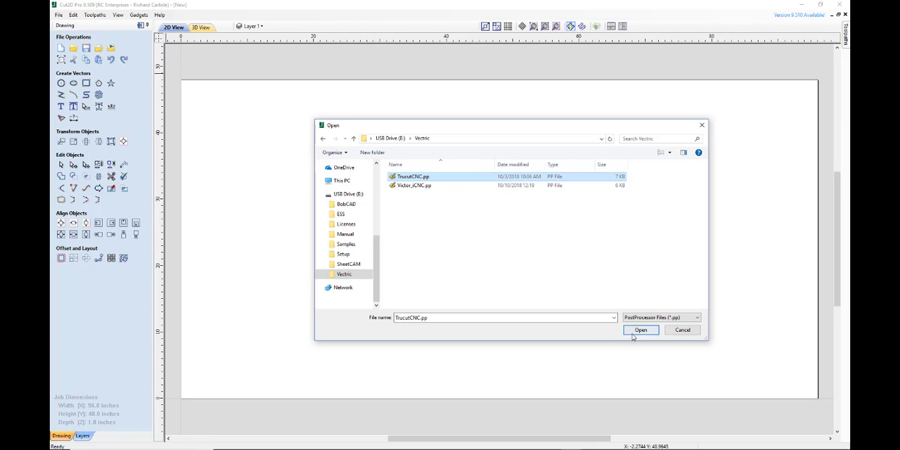
{"action": "left_click", "coordinate": [639, 331]}
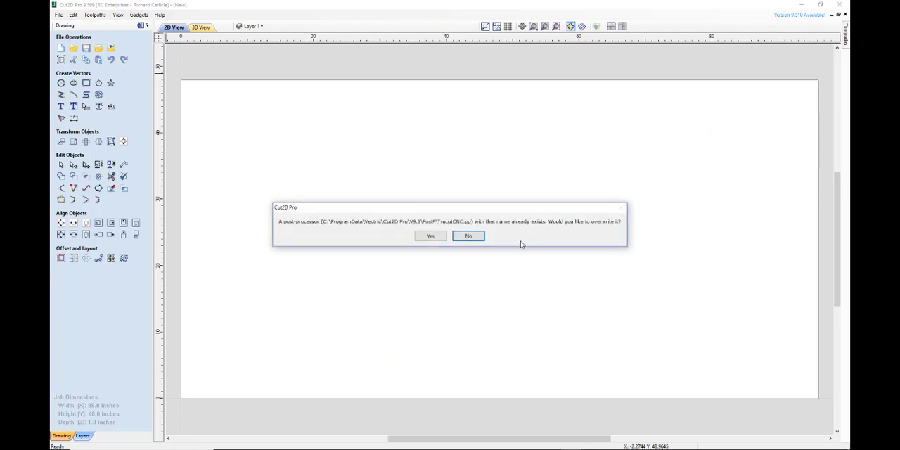
{"action": "left_click", "coordinate": [431, 236]}
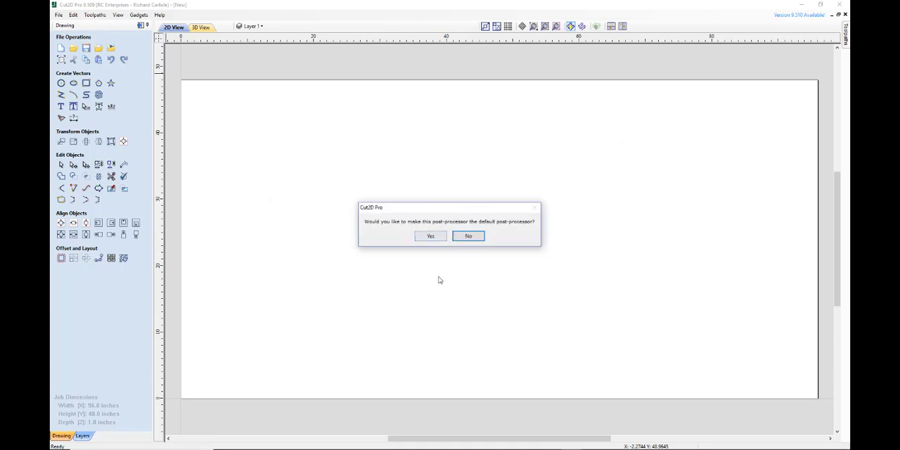
{"action": "left_click", "coordinate": [428, 237]}
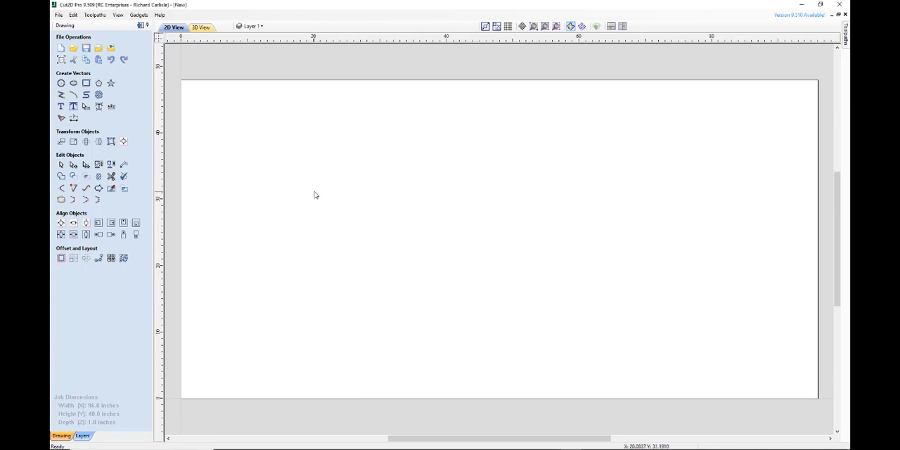
Delete the whole top-level Imperial Tools group from the tool database.
{"action": "left_click", "coordinate": [96, 16]}
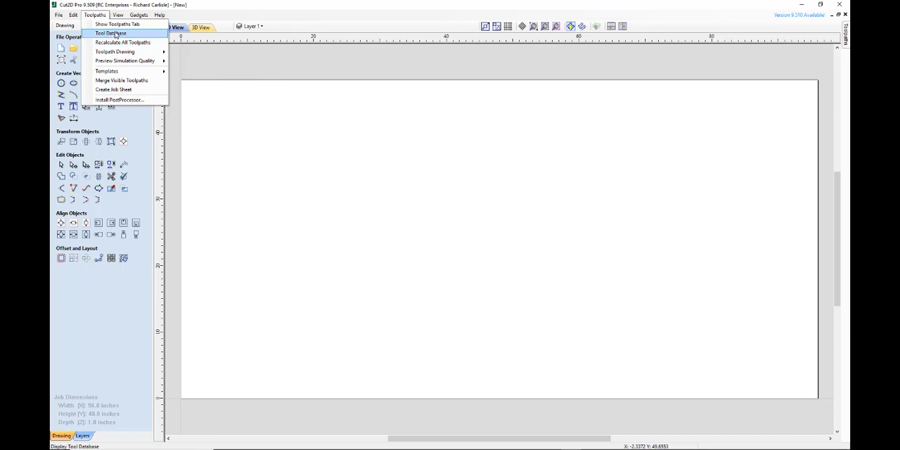
{"action": "left_click", "coordinate": [116, 33]}
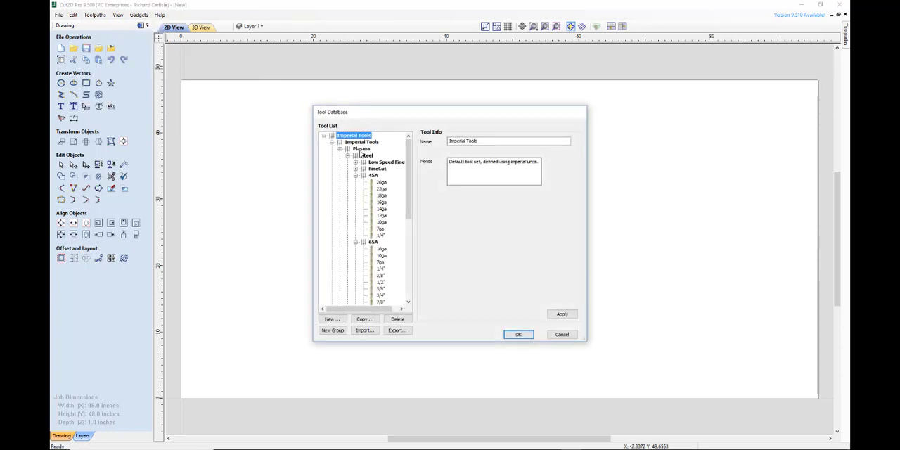
{"action": "left_click_drag", "start_coordinate": [408, 179], "coordinate": [409, 294]}
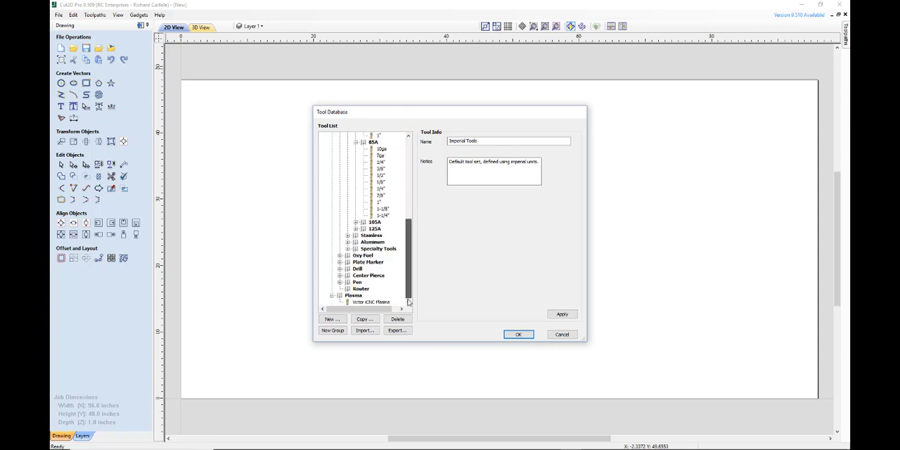
{"action": "left_click", "coordinate": [365, 303]}
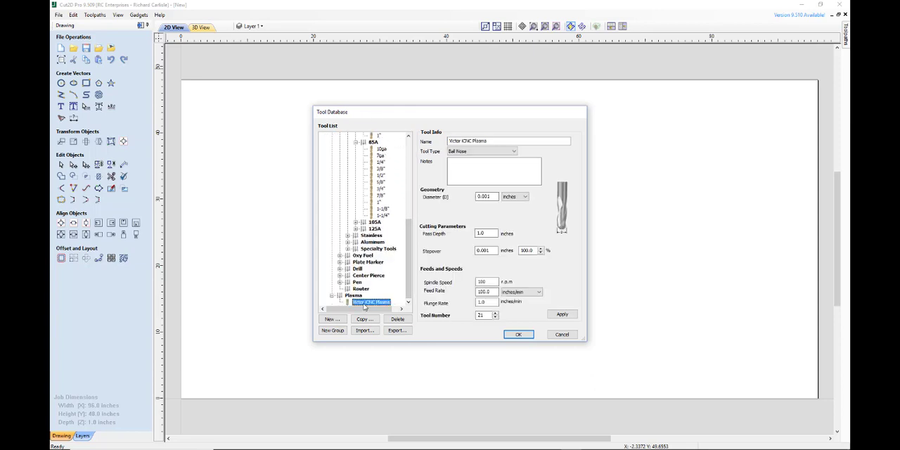
{"action": "left_click_drag", "start_coordinate": [409, 281], "coordinate": [373, 144]}
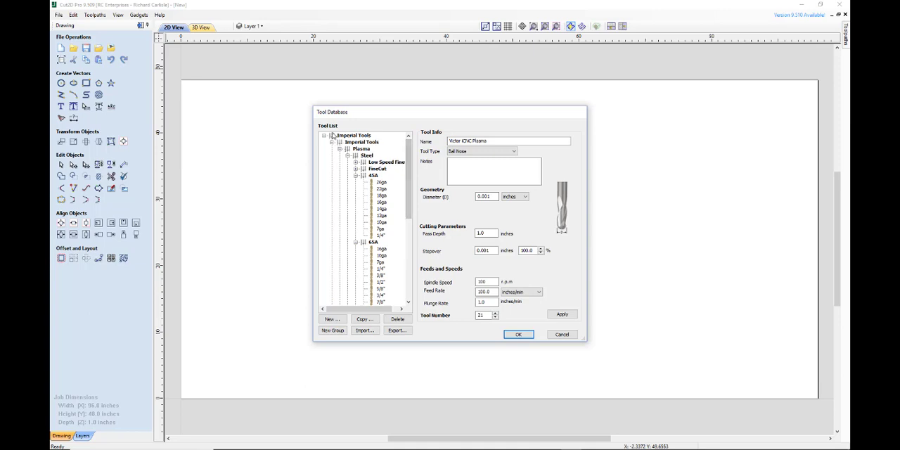
{"action": "left_click", "coordinate": [338, 136]}
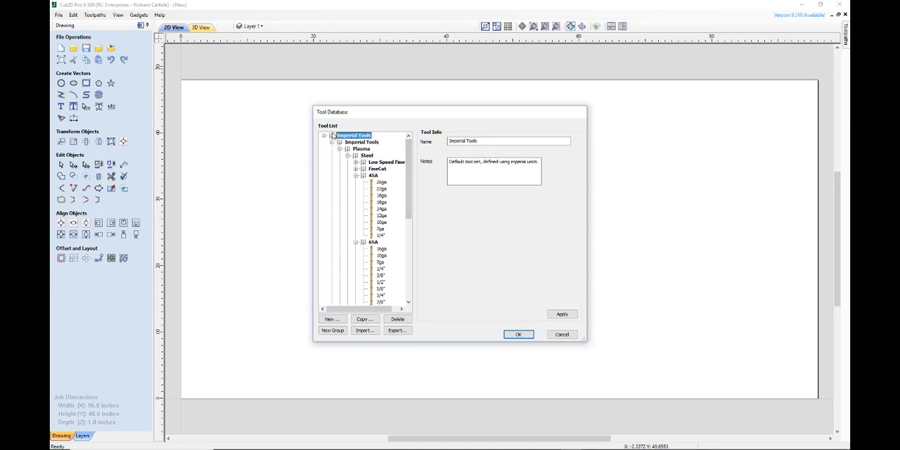
{"action": "left_click", "coordinate": [397, 319]}
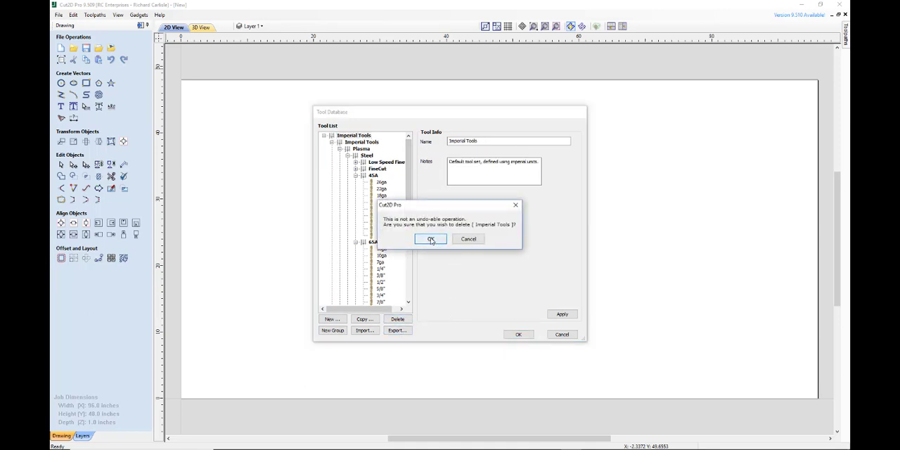
{"action": "left_click", "coordinate": [431, 240]}
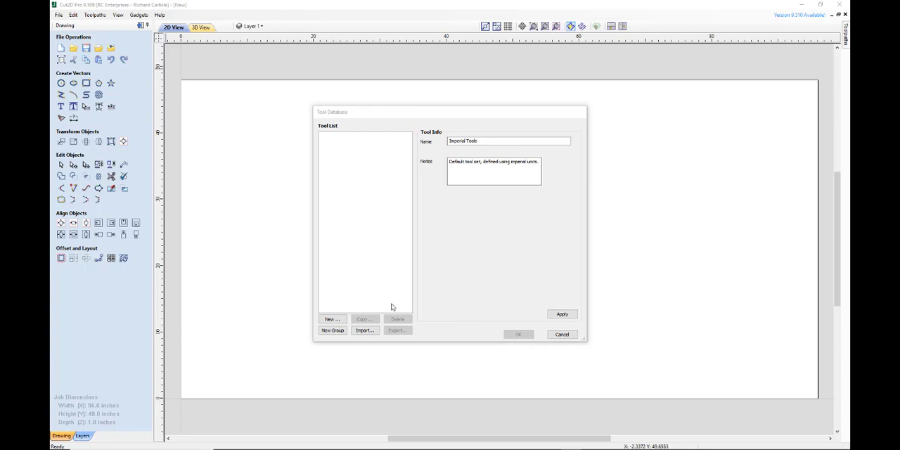
Import Hypertherm.tool from the USB drive's Vectric folder into the tool database without merging, and save the database.
{"action": "left_click", "coordinate": [364, 330]}
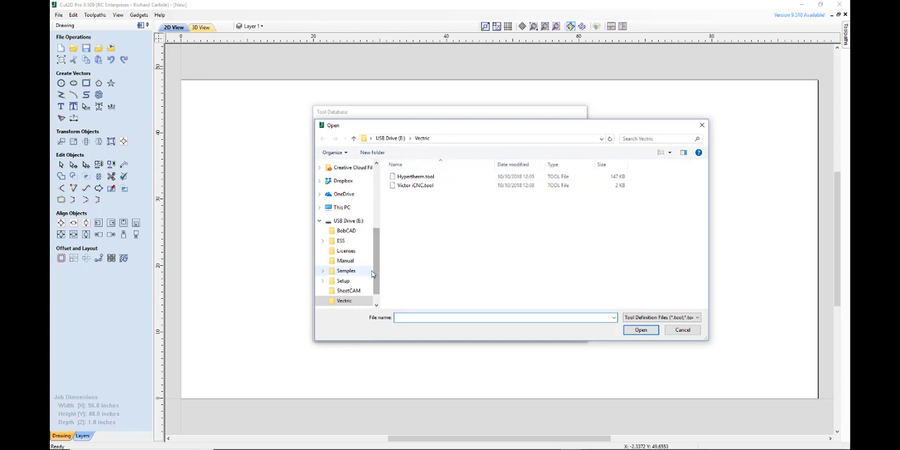
{"action": "scroll", "coordinate": [376, 287], "scroll_direction": "down", "scroll_amount": 2}
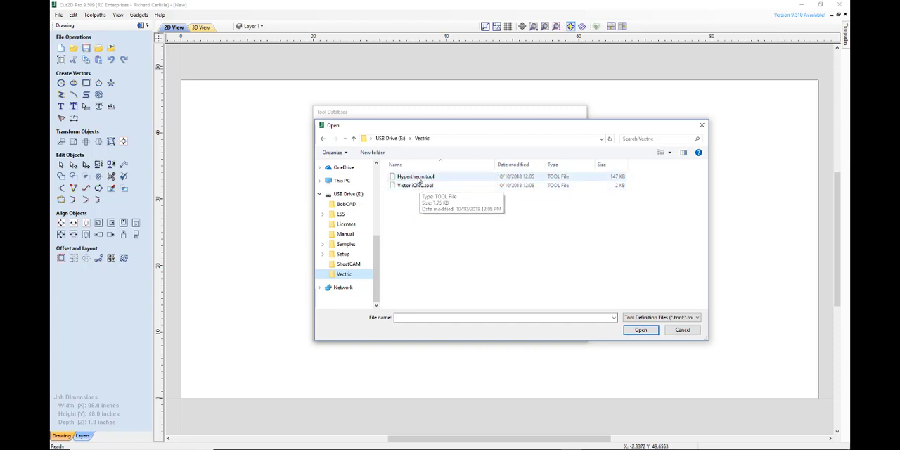
{"action": "left_click", "coordinate": [417, 176]}
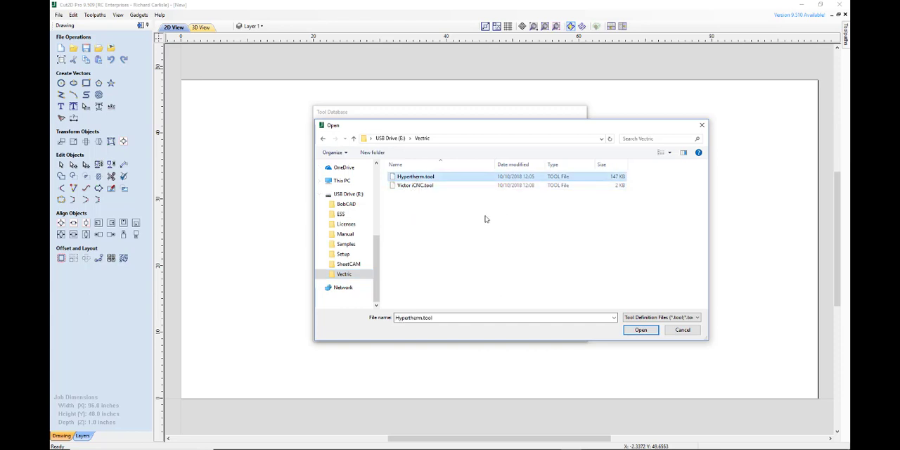
{"action": "left_click", "coordinate": [640, 330]}
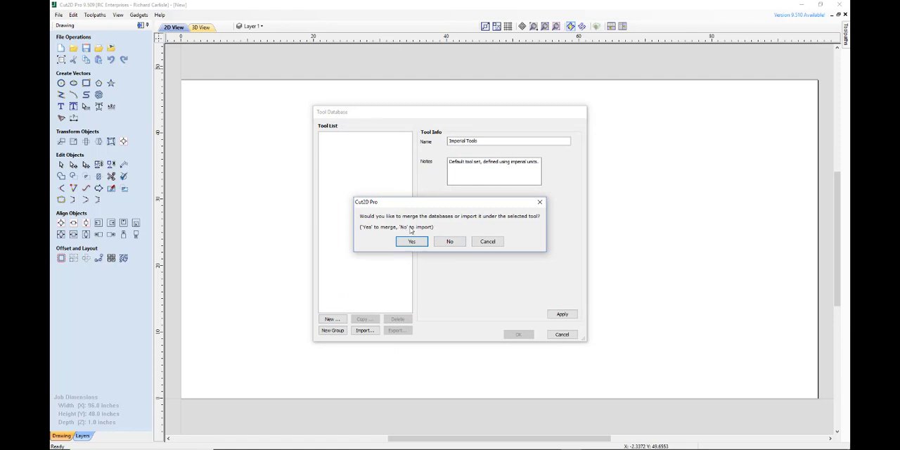
{"action": "left_click", "coordinate": [450, 242]}
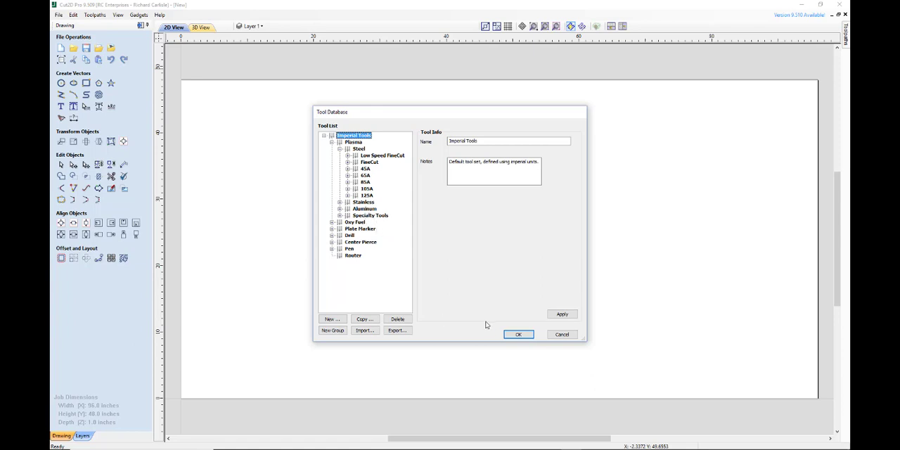
{"action": "left_click", "coordinate": [519, 335]}
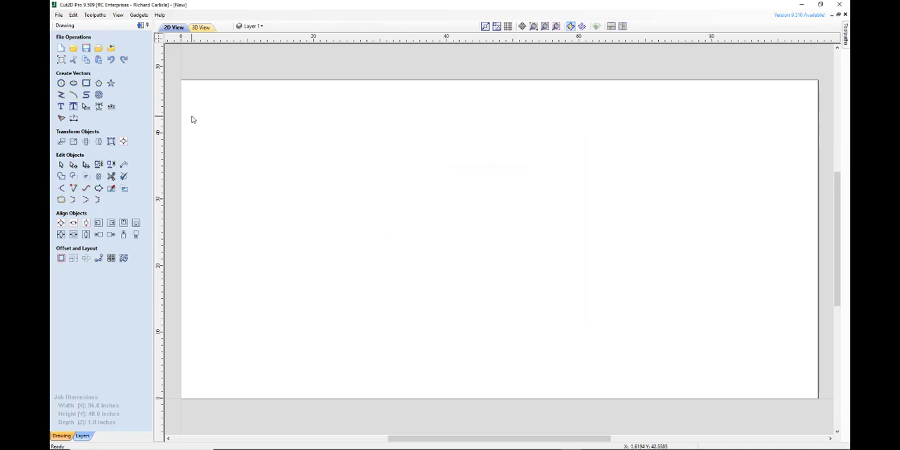
Review the window layout, 3D view and toolpath settings in the program options, including Show Toolpath Operations With Preview.
{"action": "left_click", "coordinate": [60, 14]}
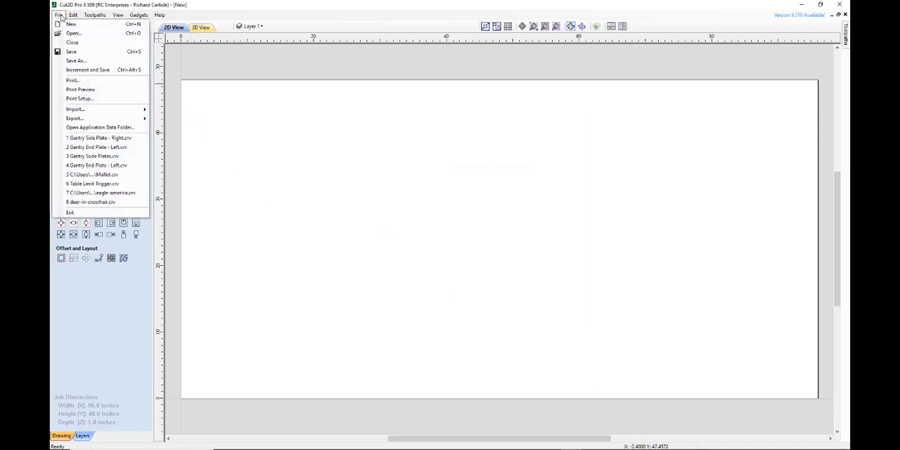
{"action": "mouse_move", "coordinate": [73, 16]}
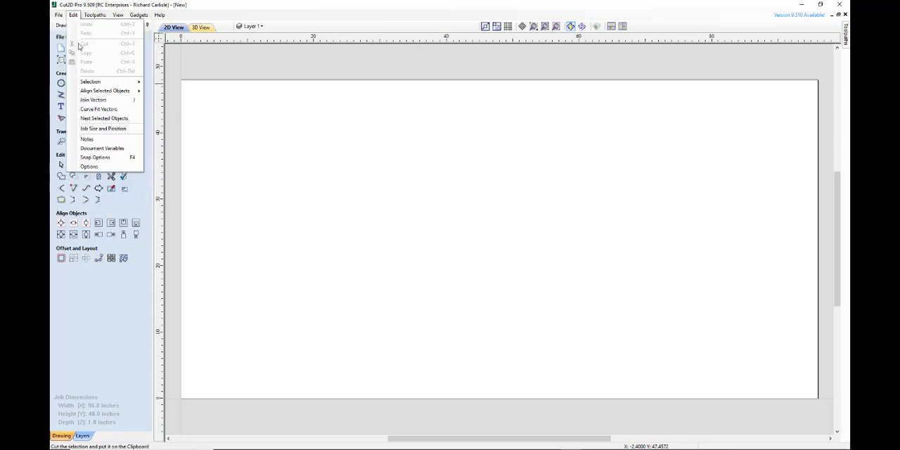
{"action": "left_click", "coordinate": [90, 167]}
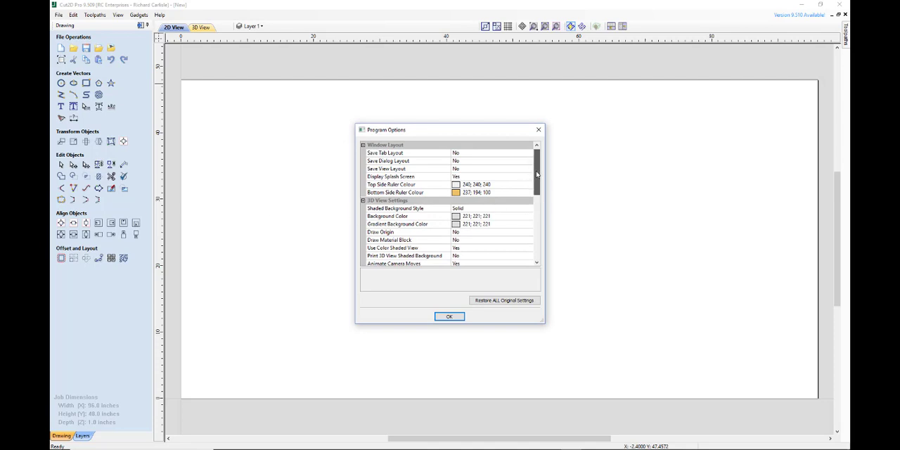
{"action": "left_click_drag", "start_coordinate": [537, 173], "coordinate": [536, 205]}
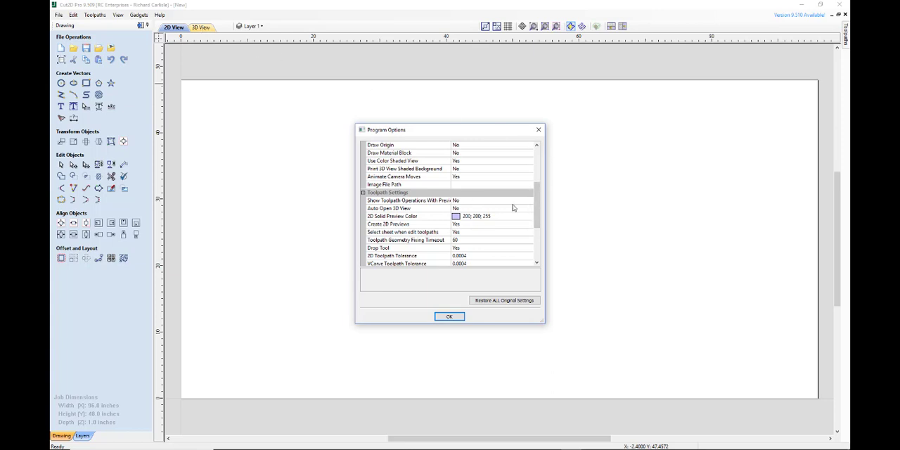
{"action": "left_click", "coordinate": [409, 203]}
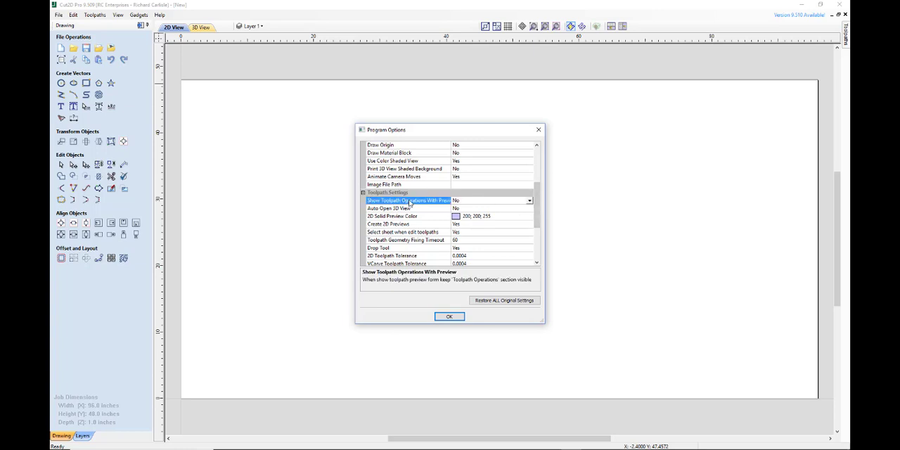
{"action": "left_click_drag", "start_coordinate": [539, 211], "coordinate": [539, 187]}
{"action": "left_click", "coordinate": [451, 319]}
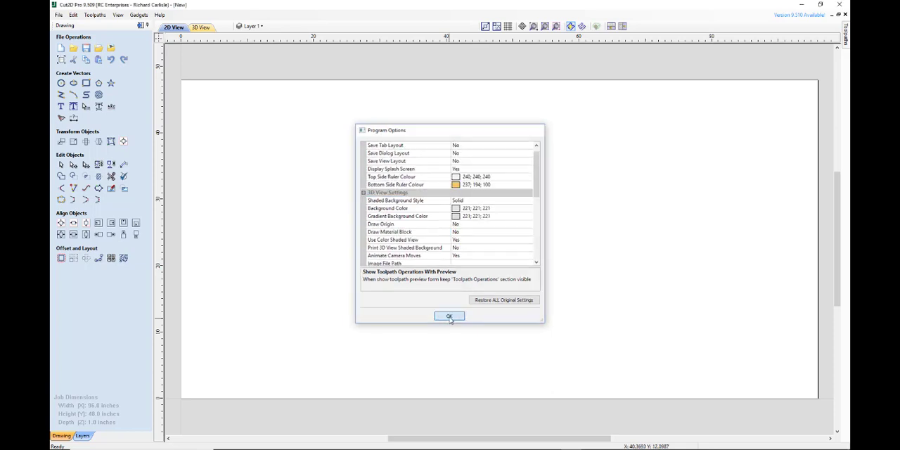
Enable Object Bounds under Smart Snapping in the snapping options, keeping Snap Angle Increments on.
{"action": "left_click", "coordinate": [59, 15]}
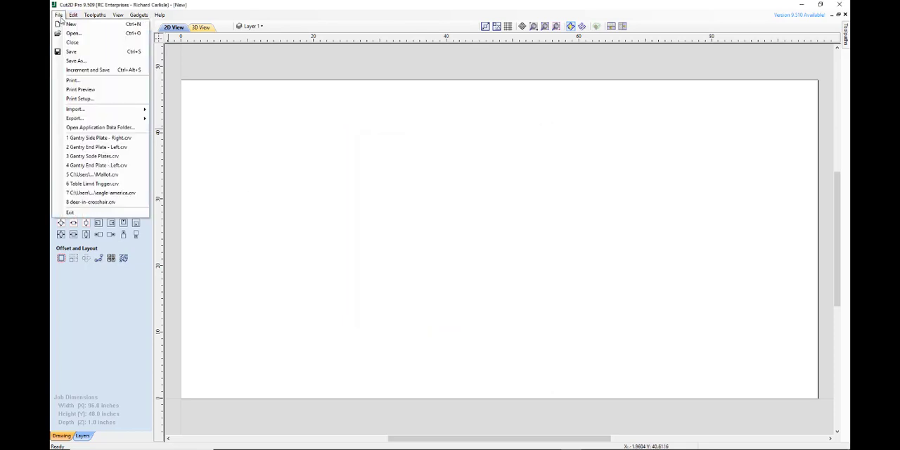
{"action": "left_click", "coordinate": [60, 17]}
{"action": "left_click", "coordinate": [71, 15]}
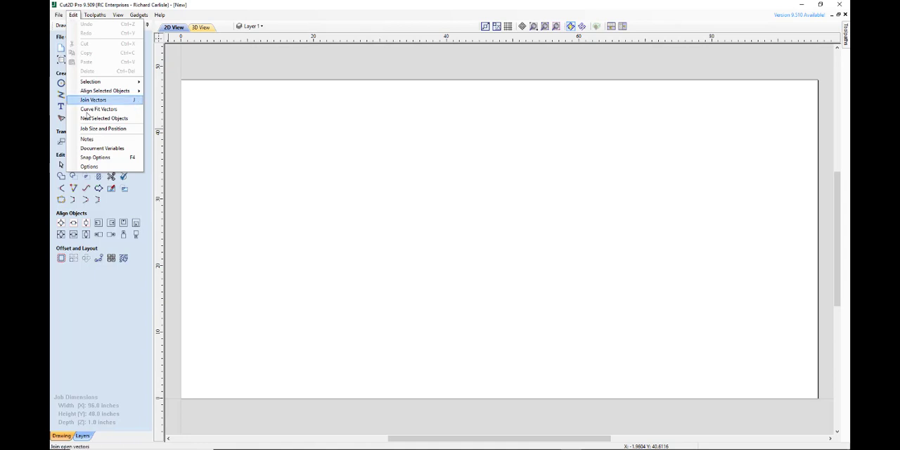
{"action": "left_click", "coordinate": [97, 157]}
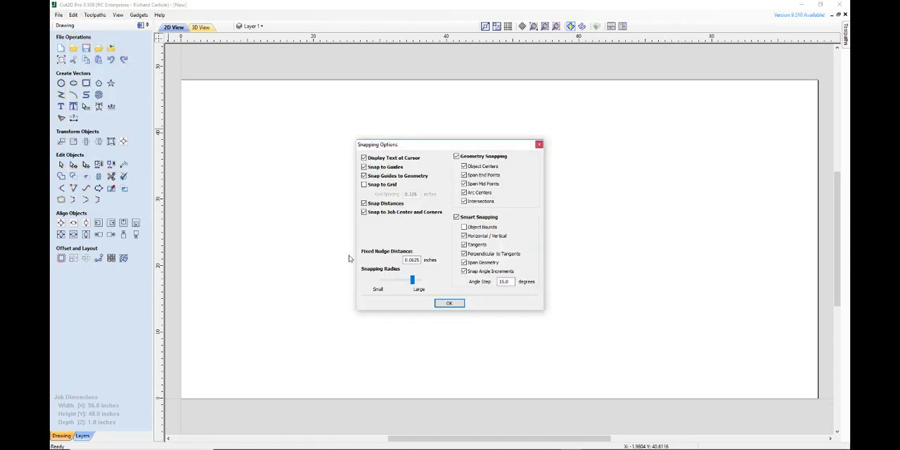
{"action": "left_click", "coordinate": [463, 270]}
{"action": "left_click", "coordinate": [465, 228]}
Keep Snap to Grid off, reduce the snapping radius to about midway between Small and Large, and apply the snapping options.
{"action": "left_click", "coordinate": [365, 184]}
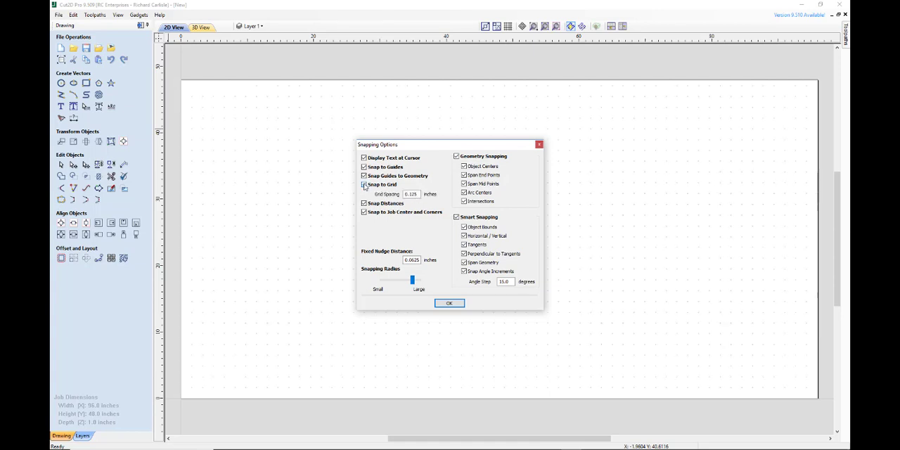
{"action": "left_click", "coordinate": [364, 184]}
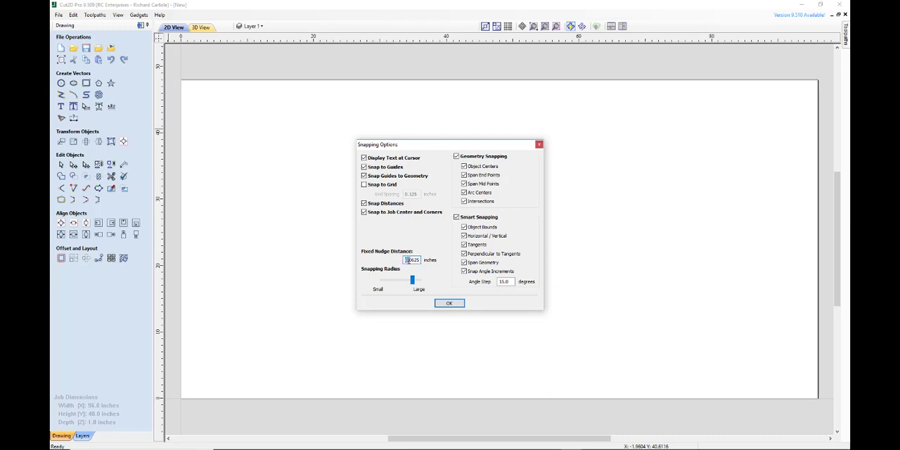
{"action": "left_click_drag", "start_coordinate": [407, 260], "coordinate": [424, 261]}
{"action": "left_click_drag", "start_coordinate": [412, 280], "coordinate": [400, 283]}
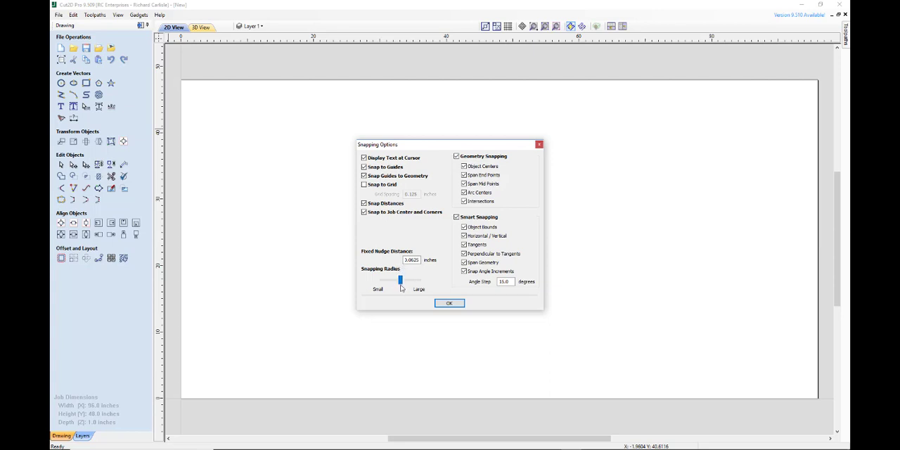
{"action": "left_click", "coordinate": [447, 304]}
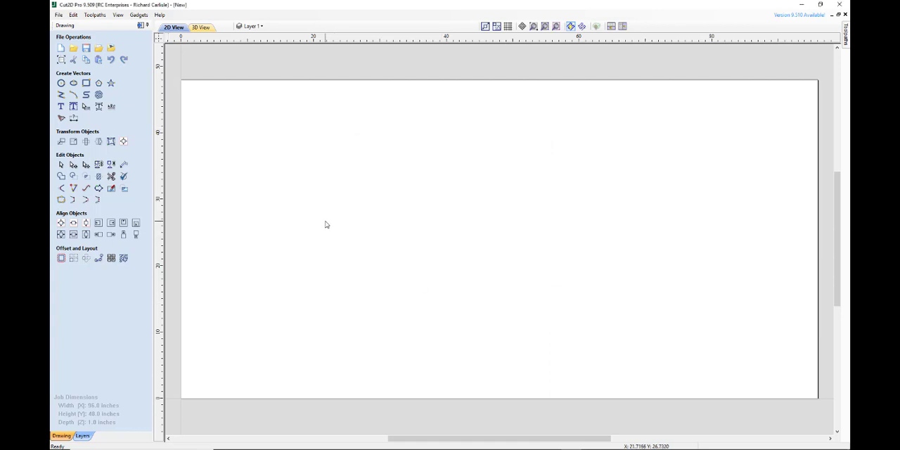